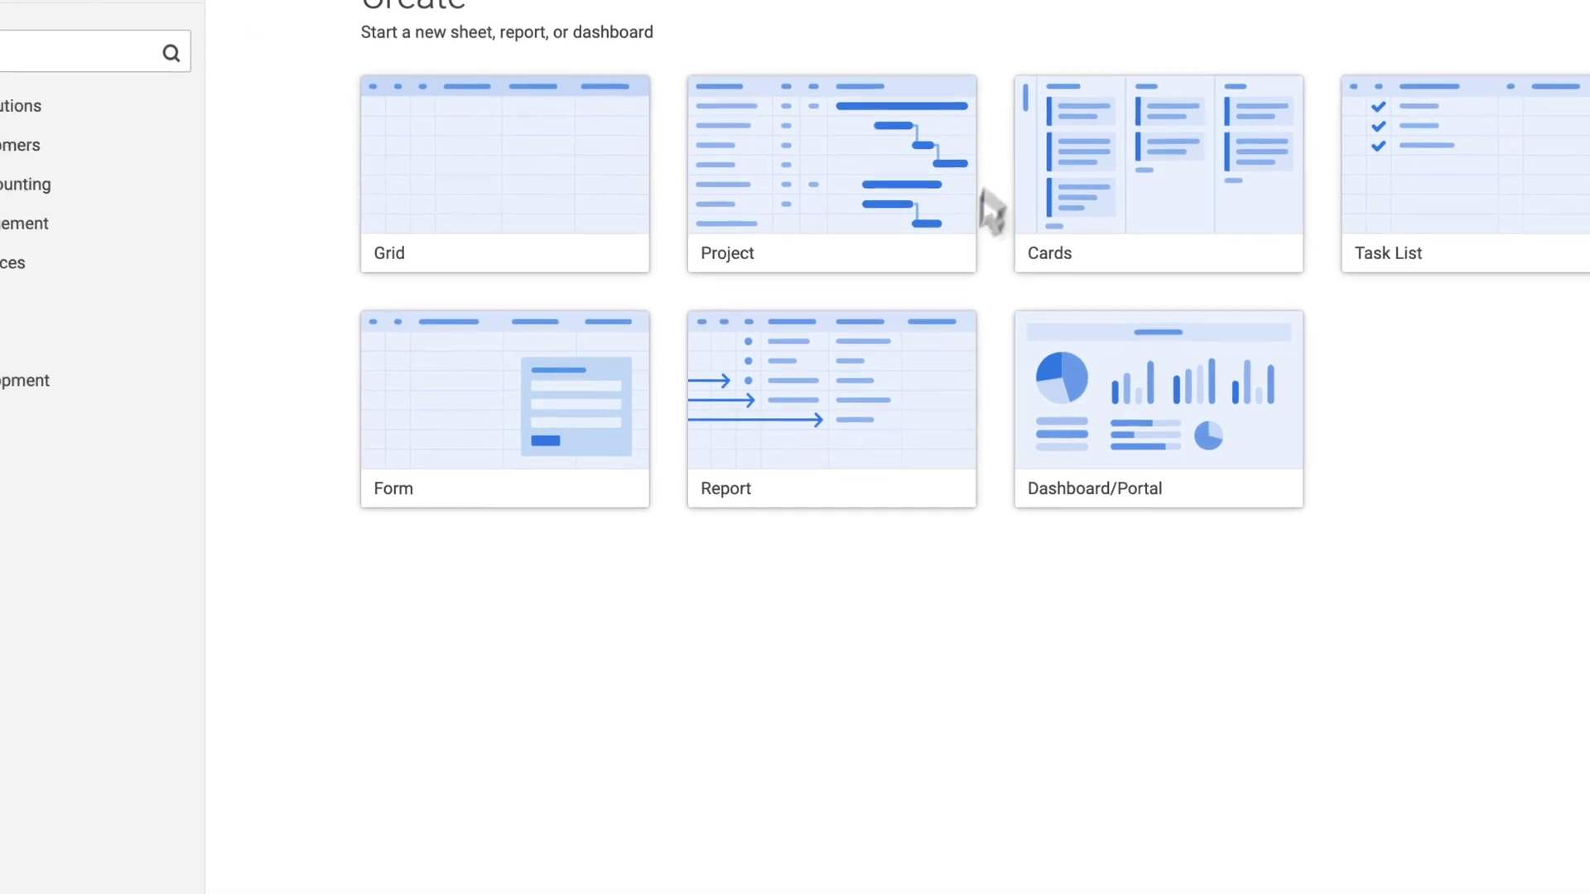
Step: Create a new sheet summary report named Project Summaries
click(897, 470)
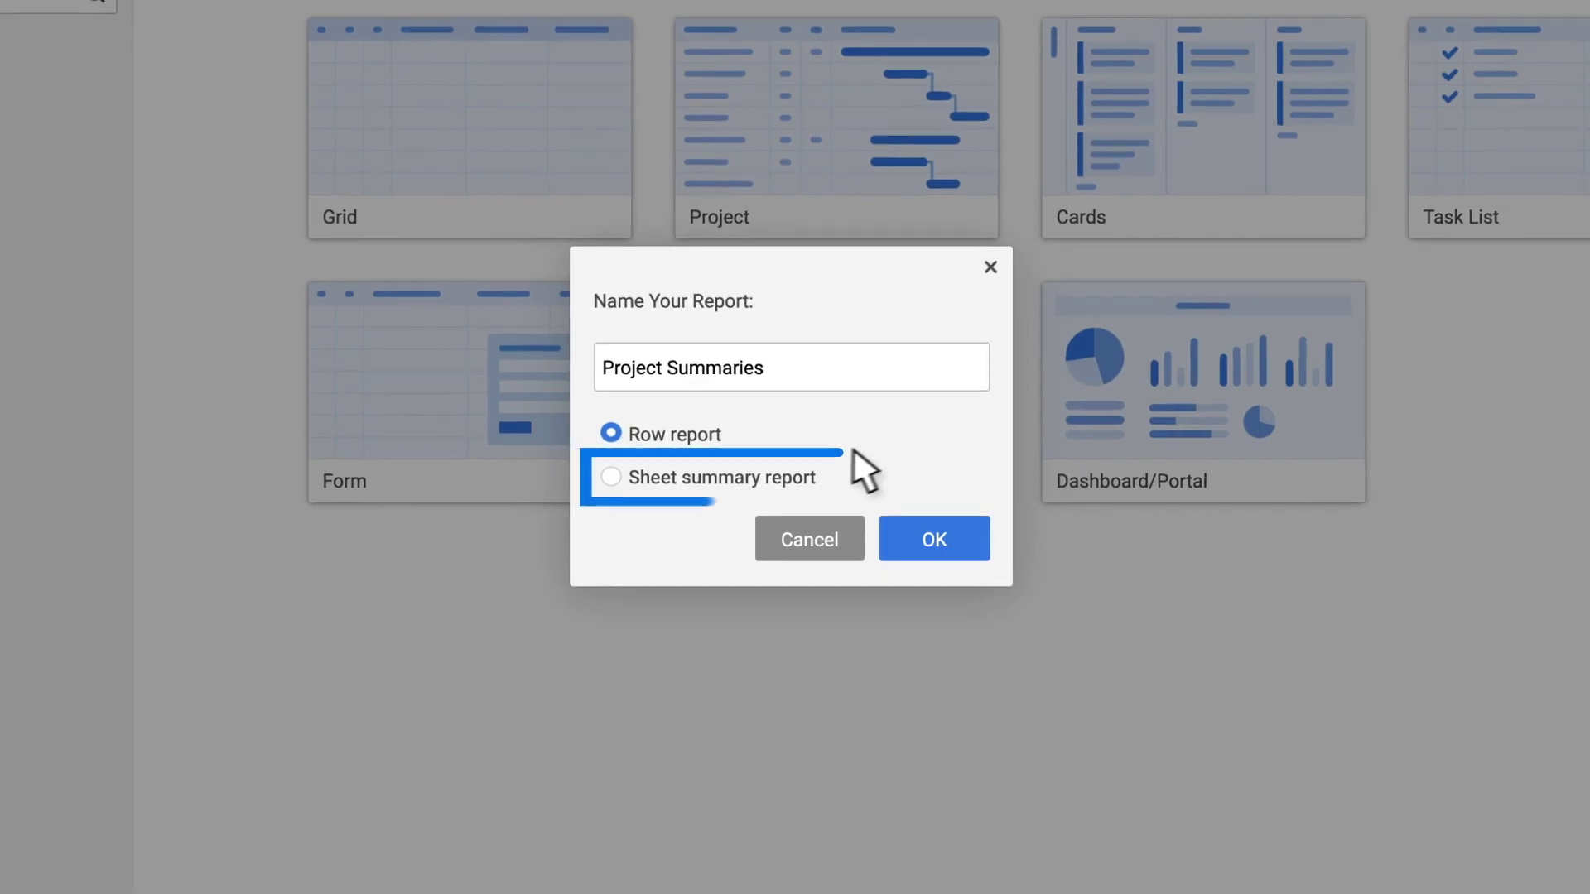
click(603, 472)
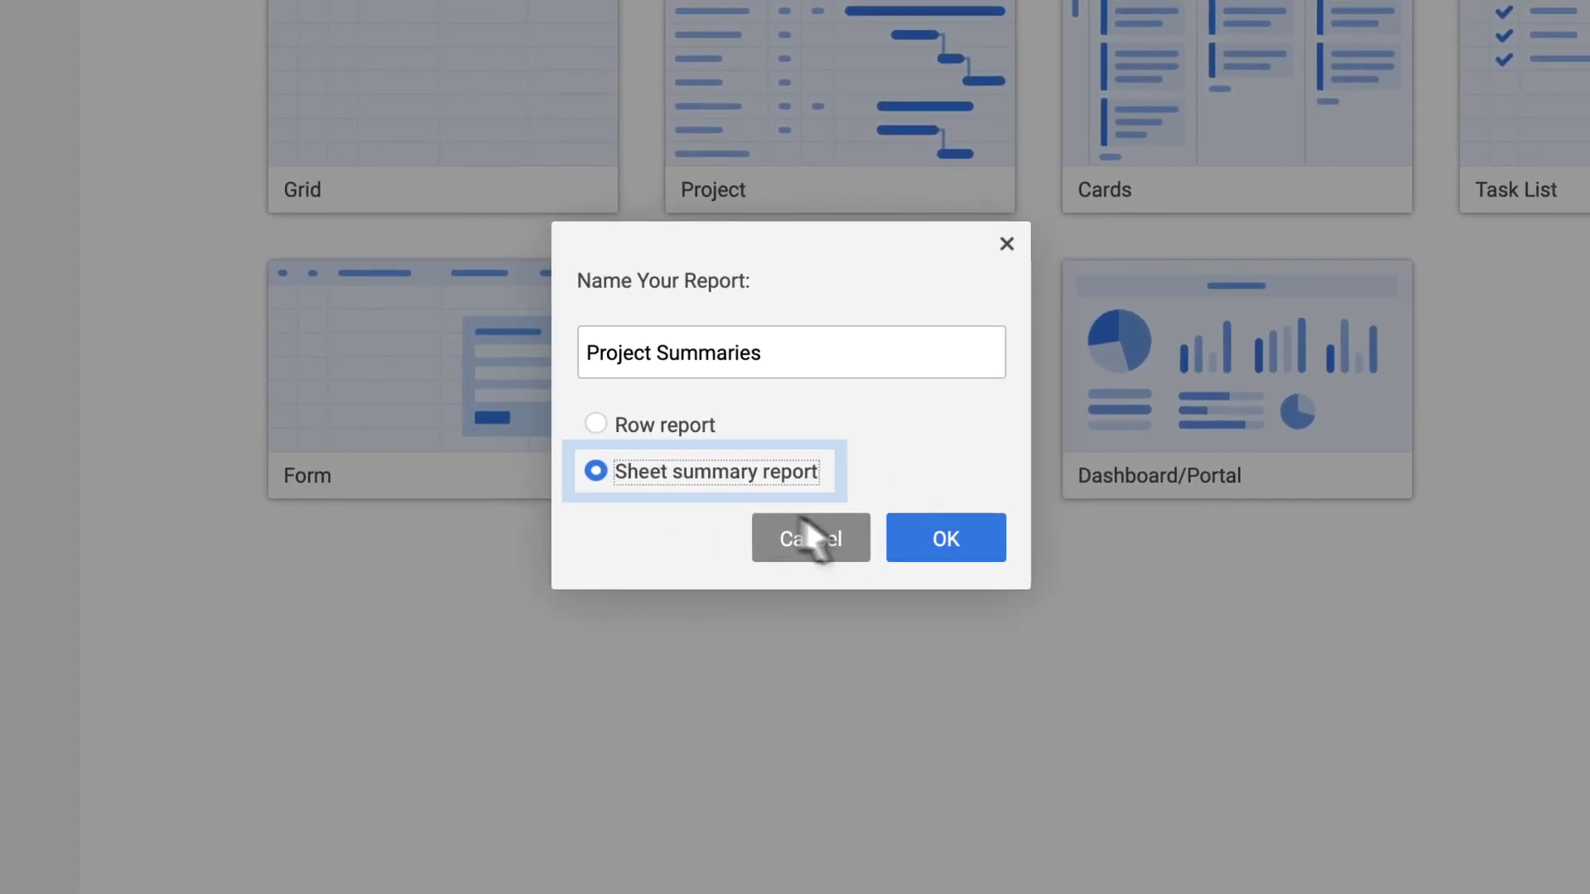
click(940, 539)
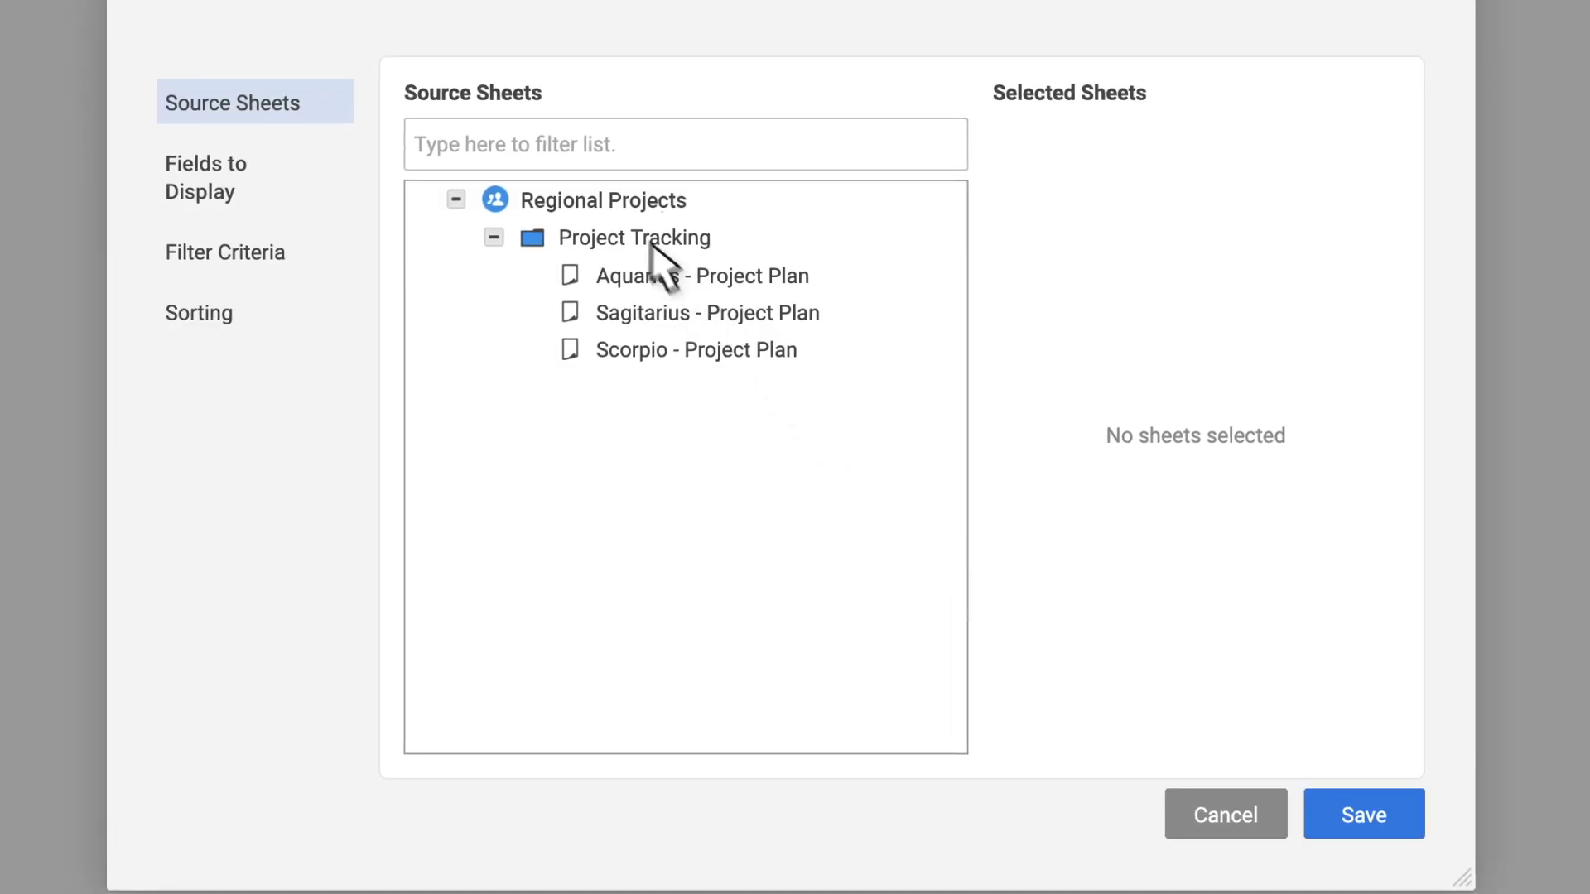
Step: Add the Aquarius, Sagittarius and Scorpio plans from the Project Tracking folder as sources
click(639, 237)
click(645, 243)
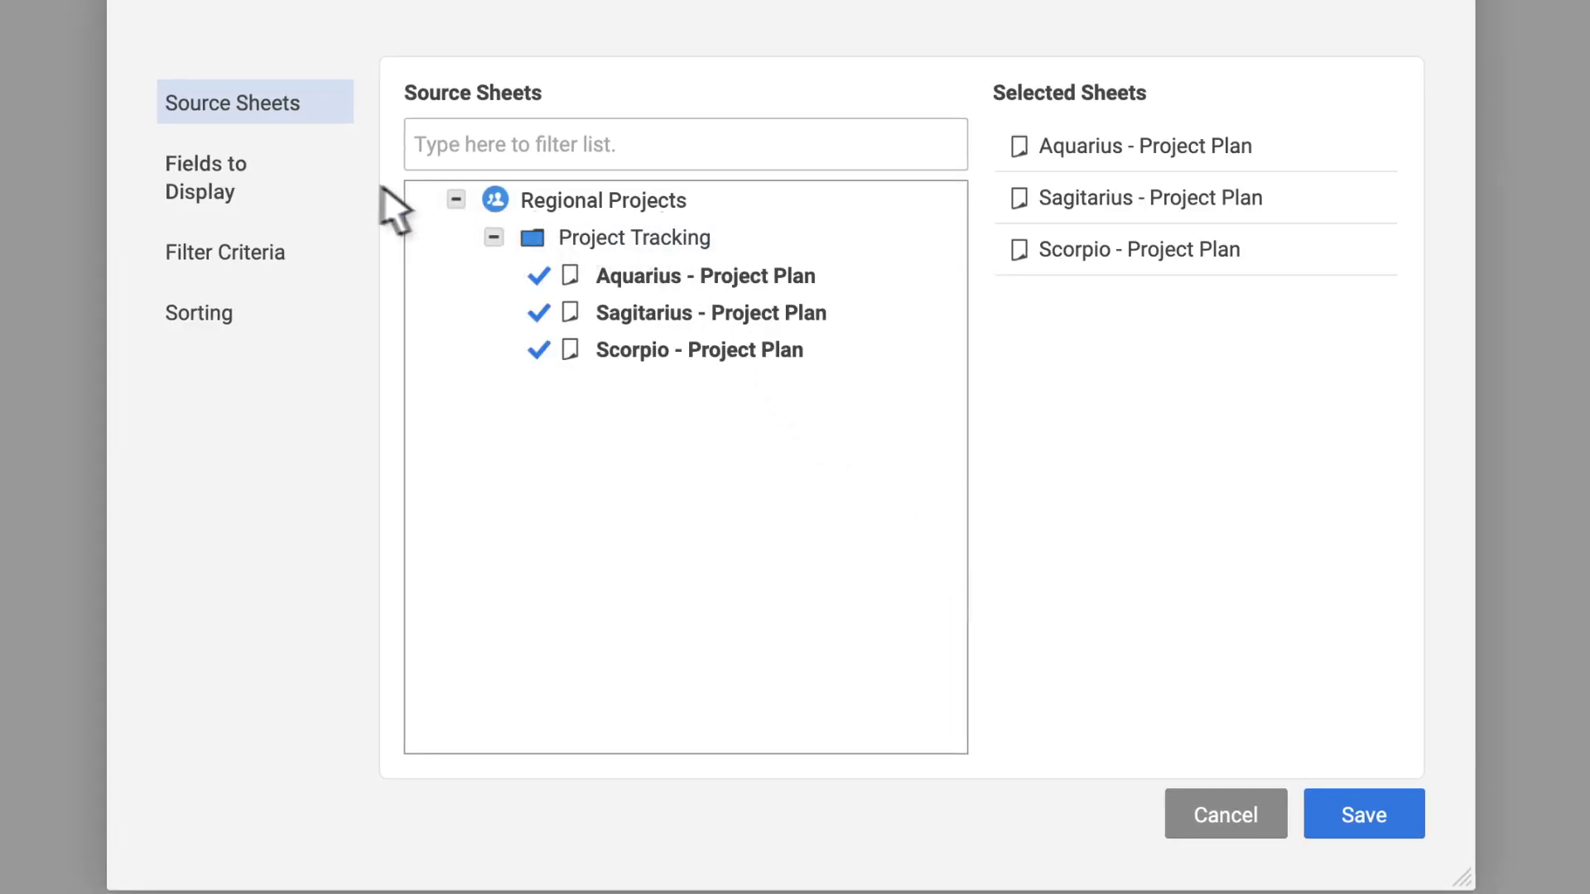
click(298, 189)
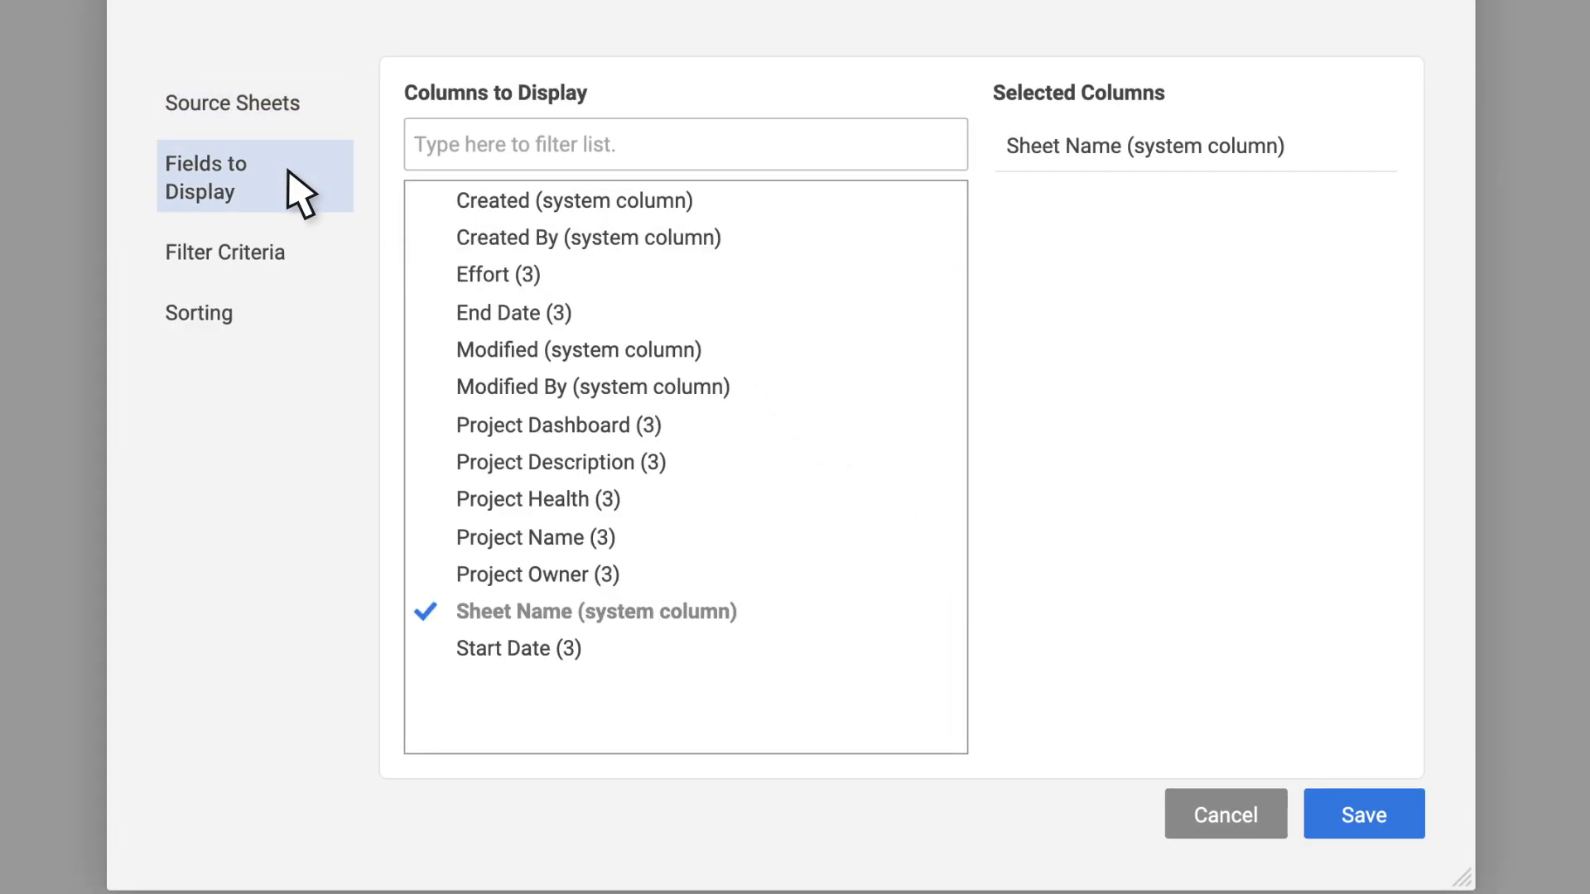
Step: Add the Effort, End Date, Project Dashboard, Project Health and Project Name columns
click(478, 275)
click(479, 313)
click(470, 426)
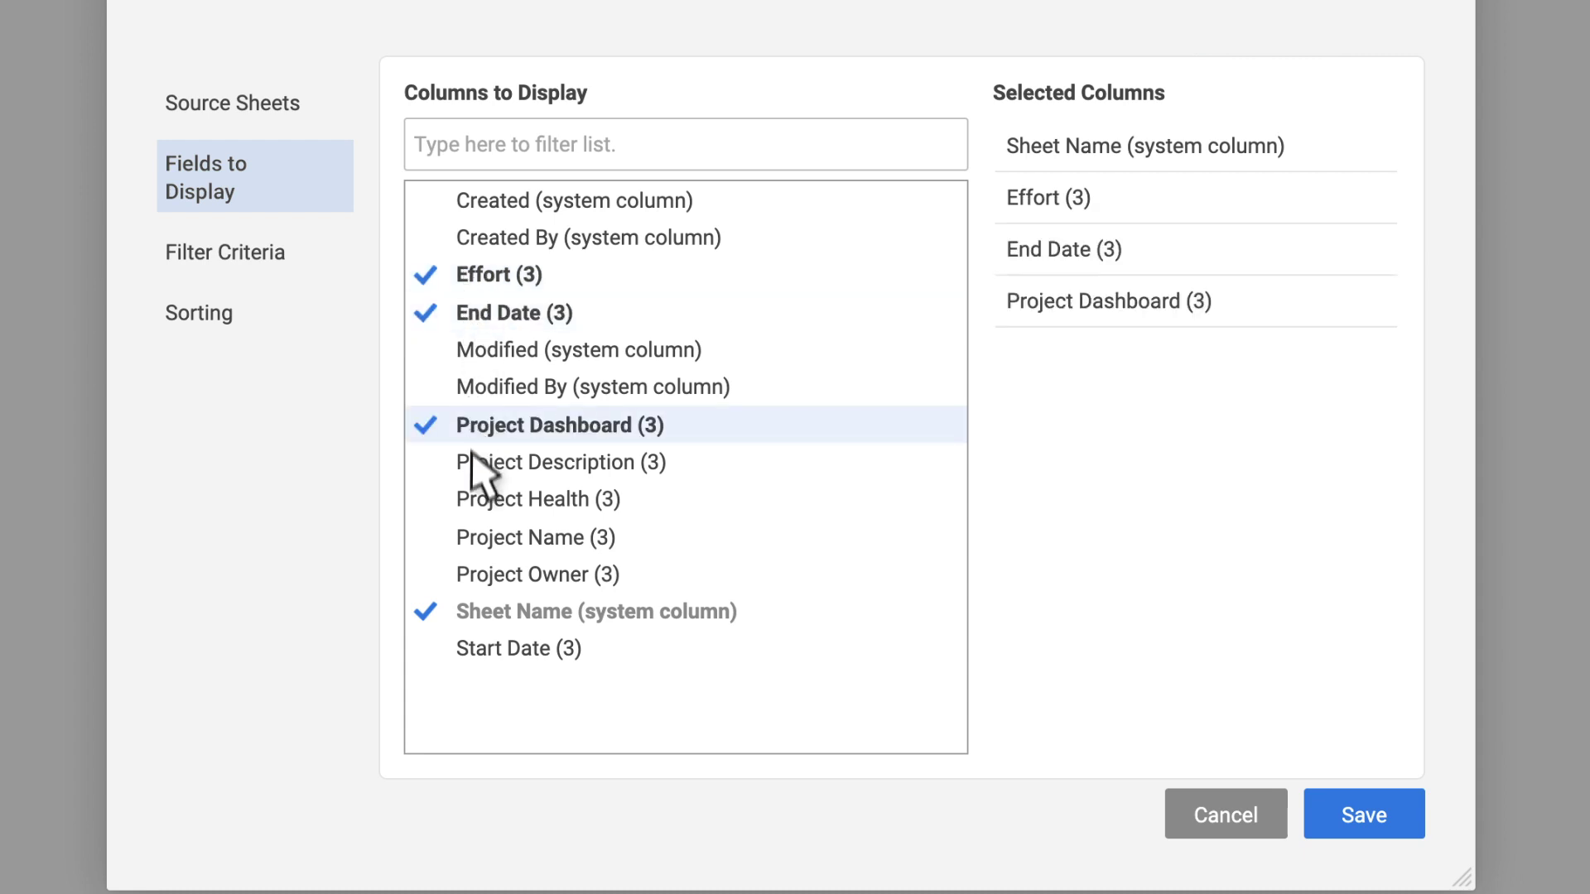
click(472, 500)
click(472, 537)
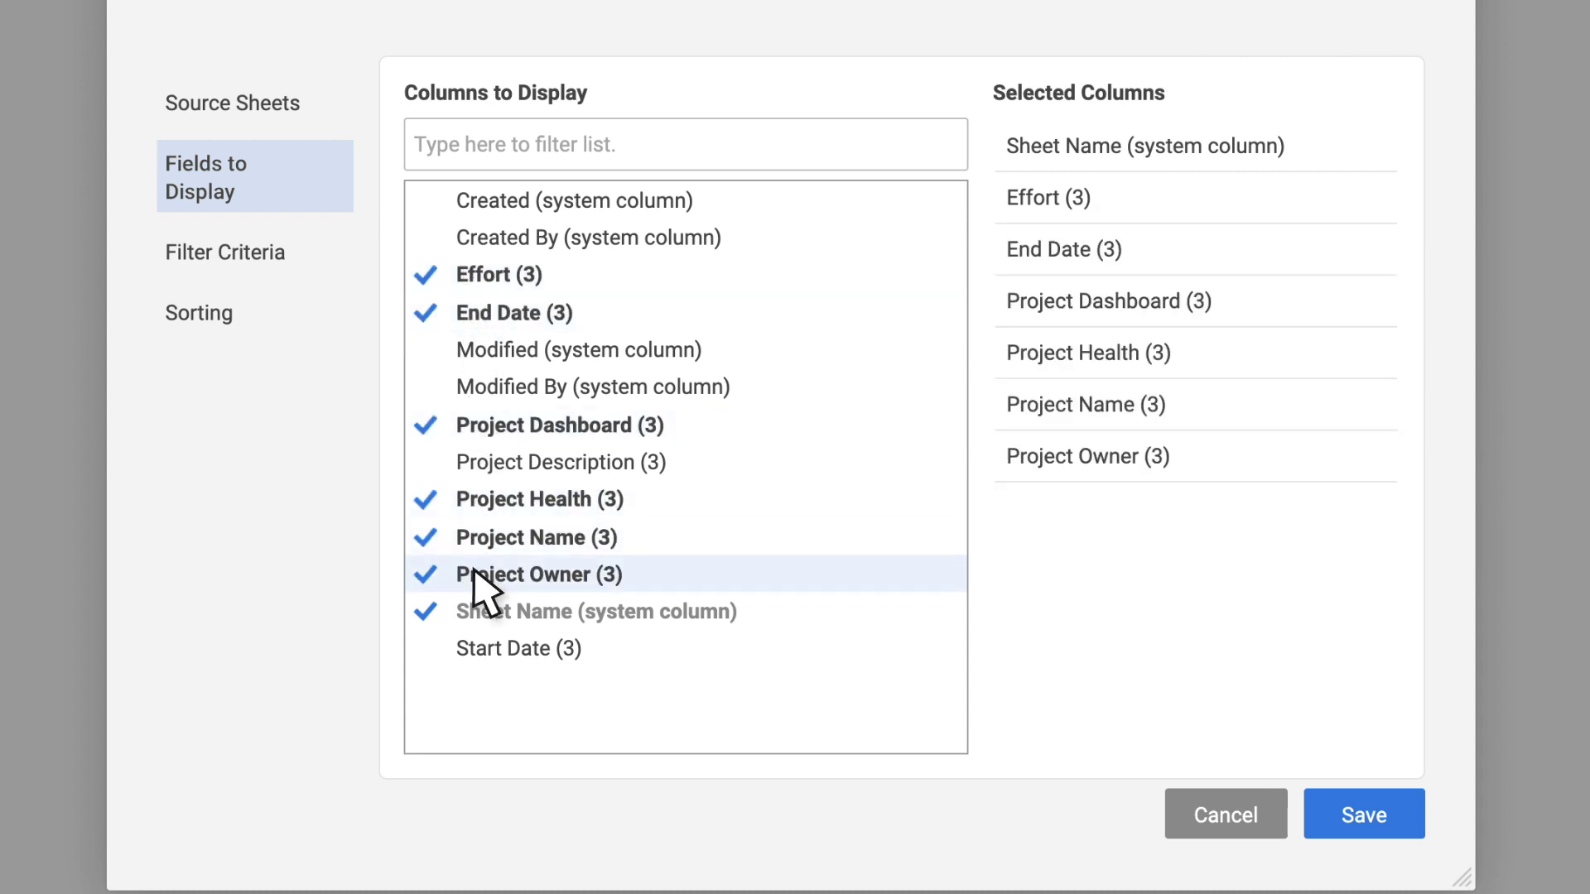
Step: Sort the report by Project Health and save it
click(333, 268)
click(250, 324)
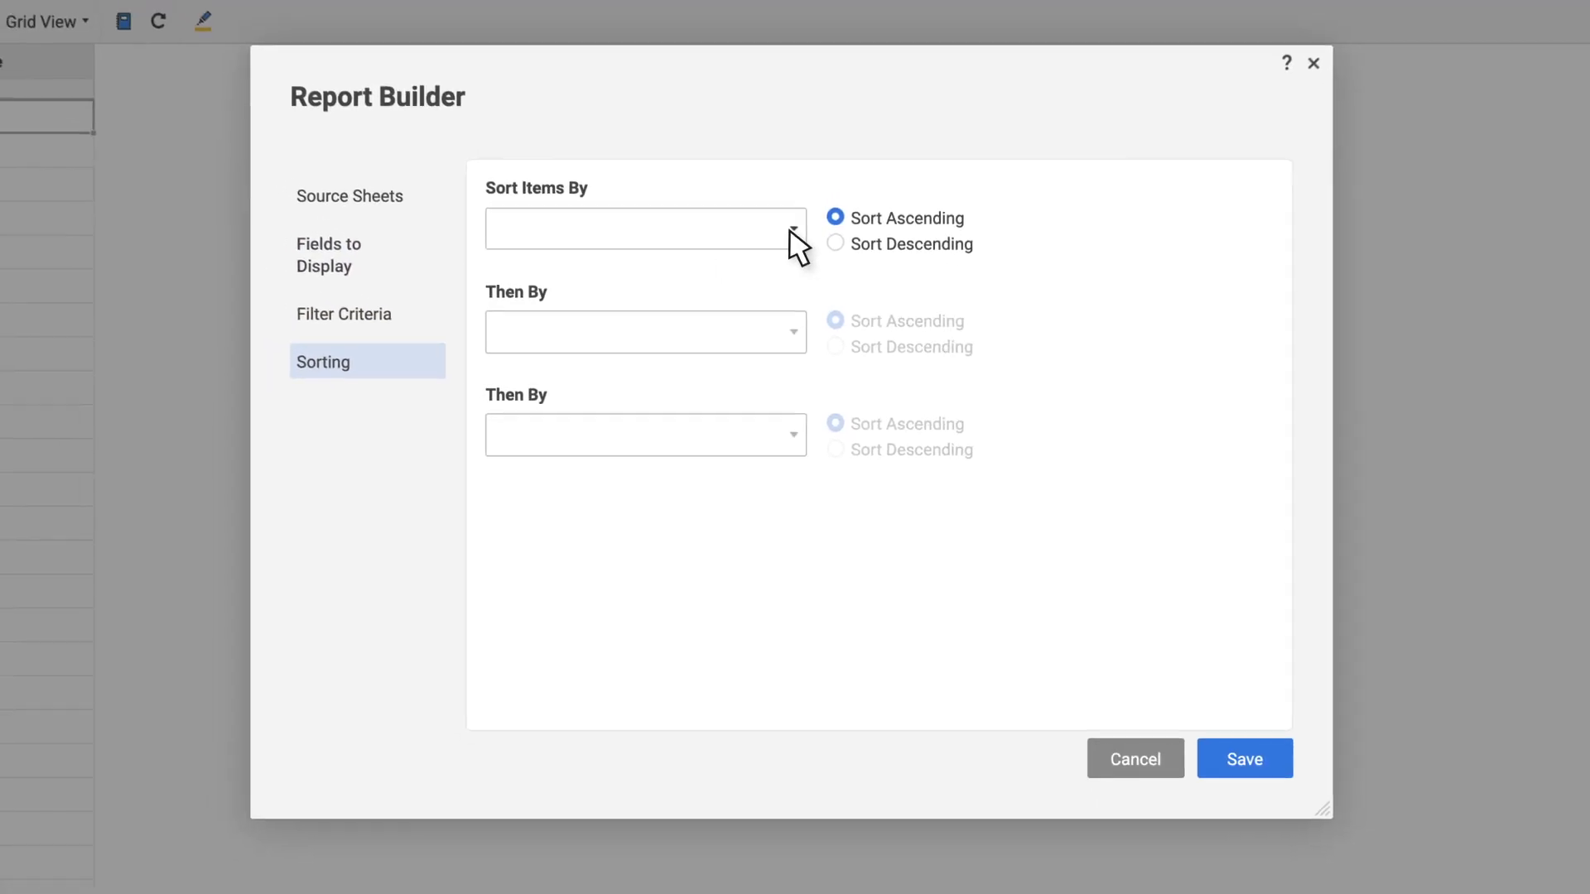
click(793, 232)
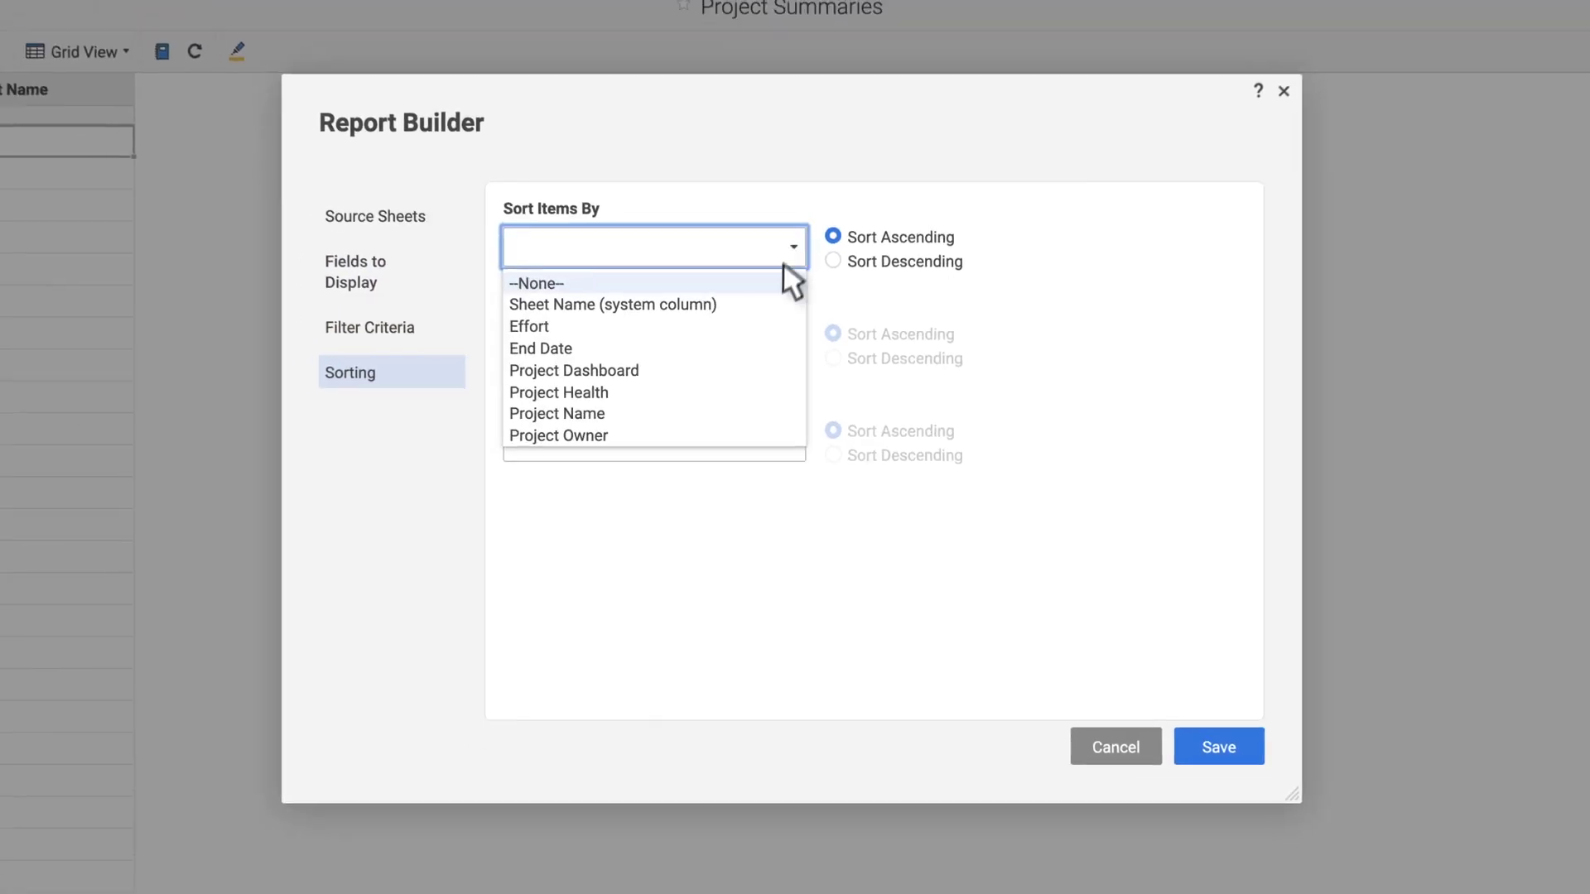
click(743, 397)
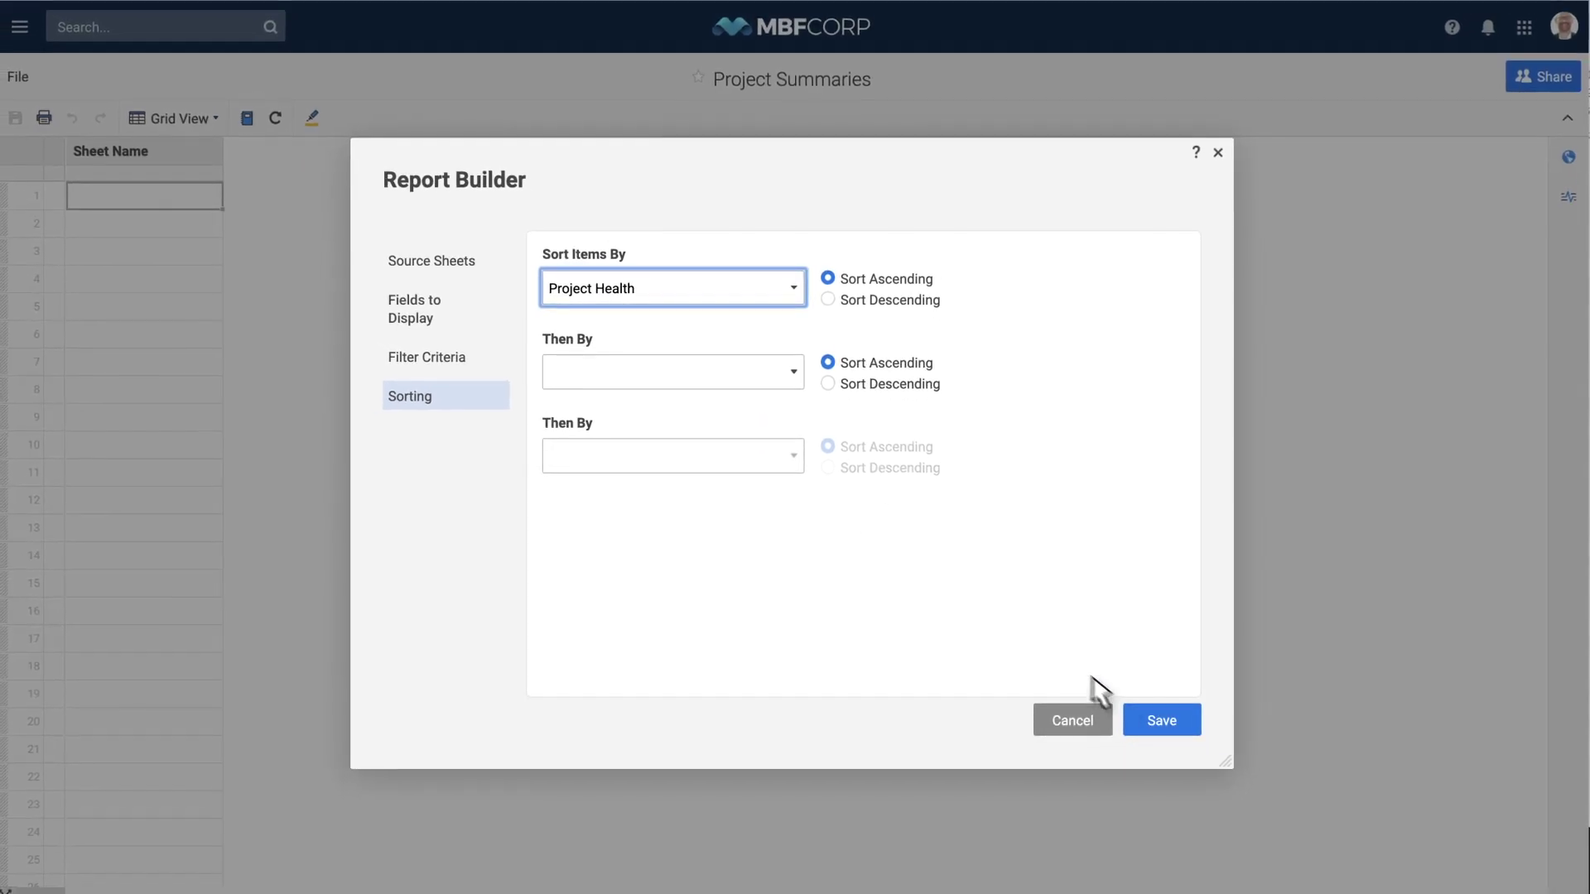
click(1165, 723)
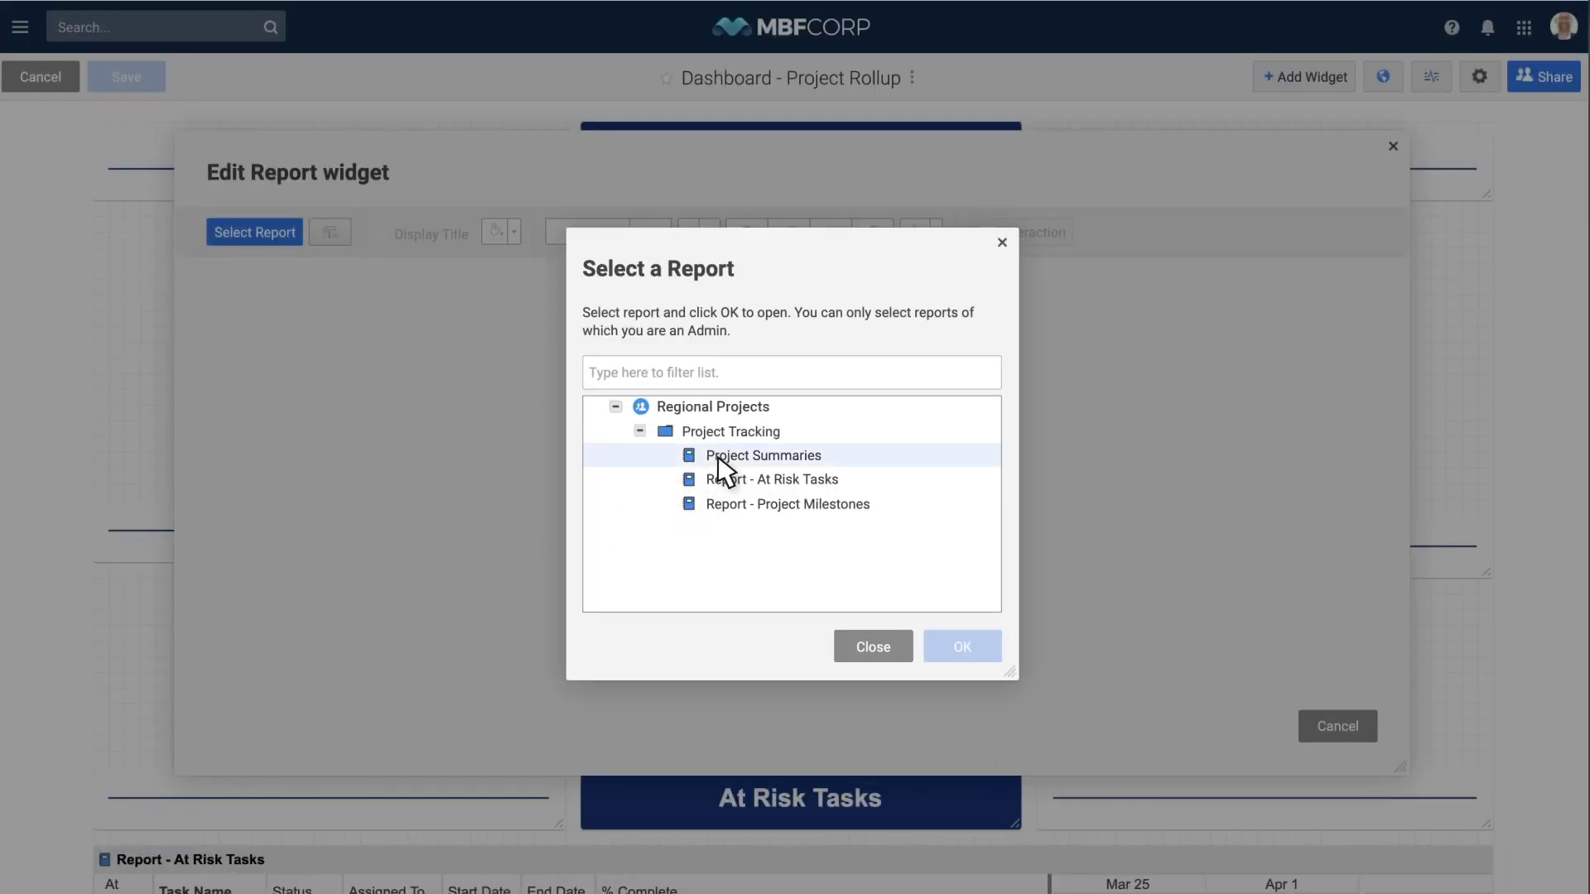
Step: Add the Project Summaries report widget and a Sagittarius pie chart to the Project Rollup dashboard
click(727, 455)
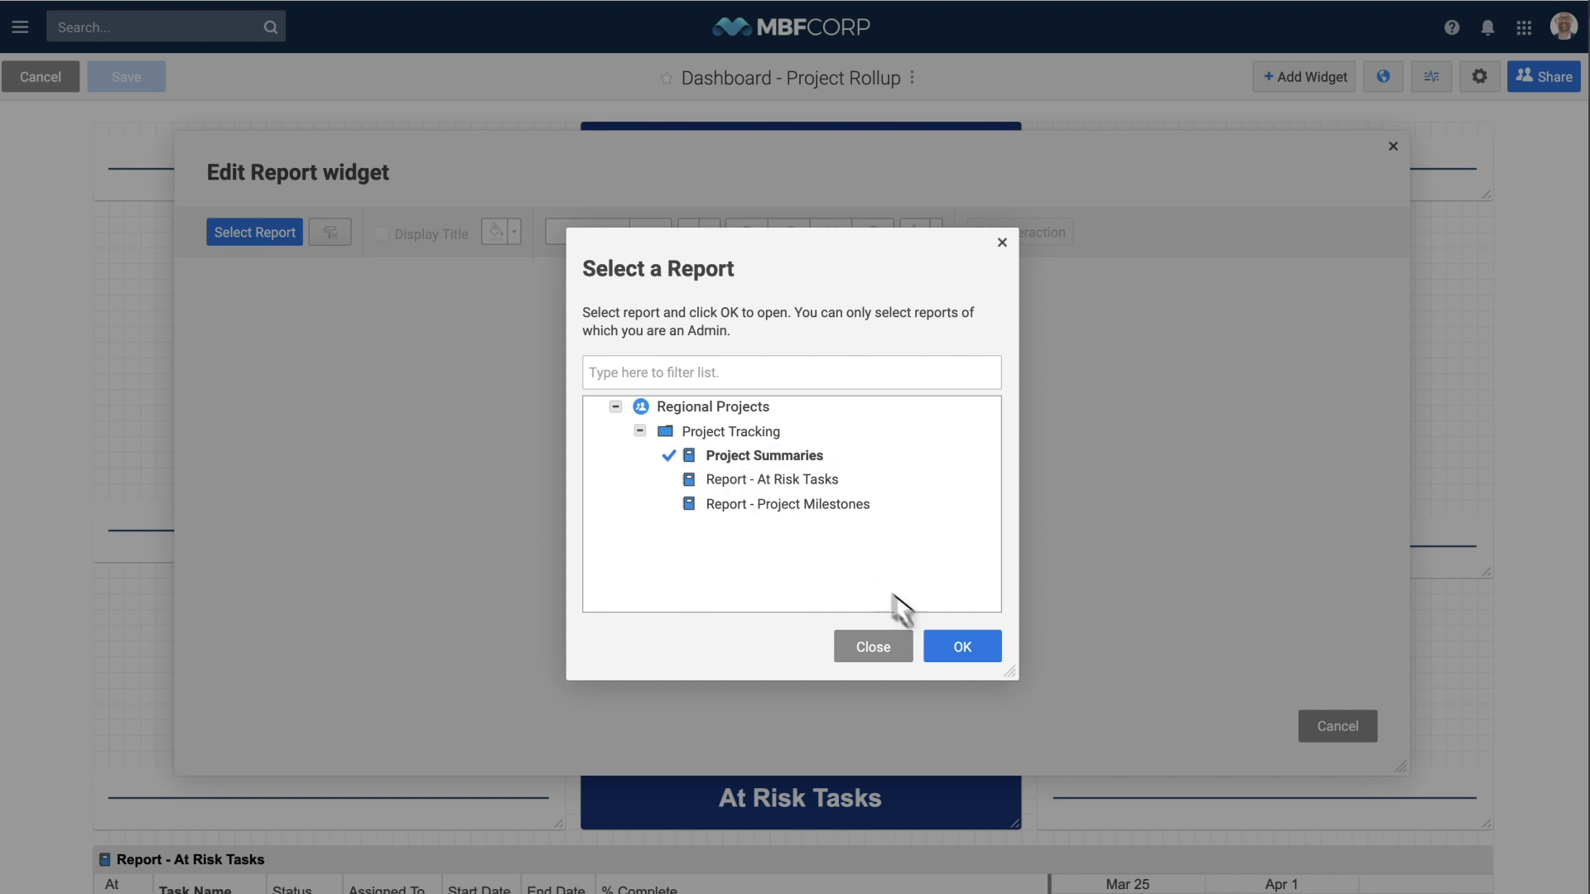
click(958, 642)
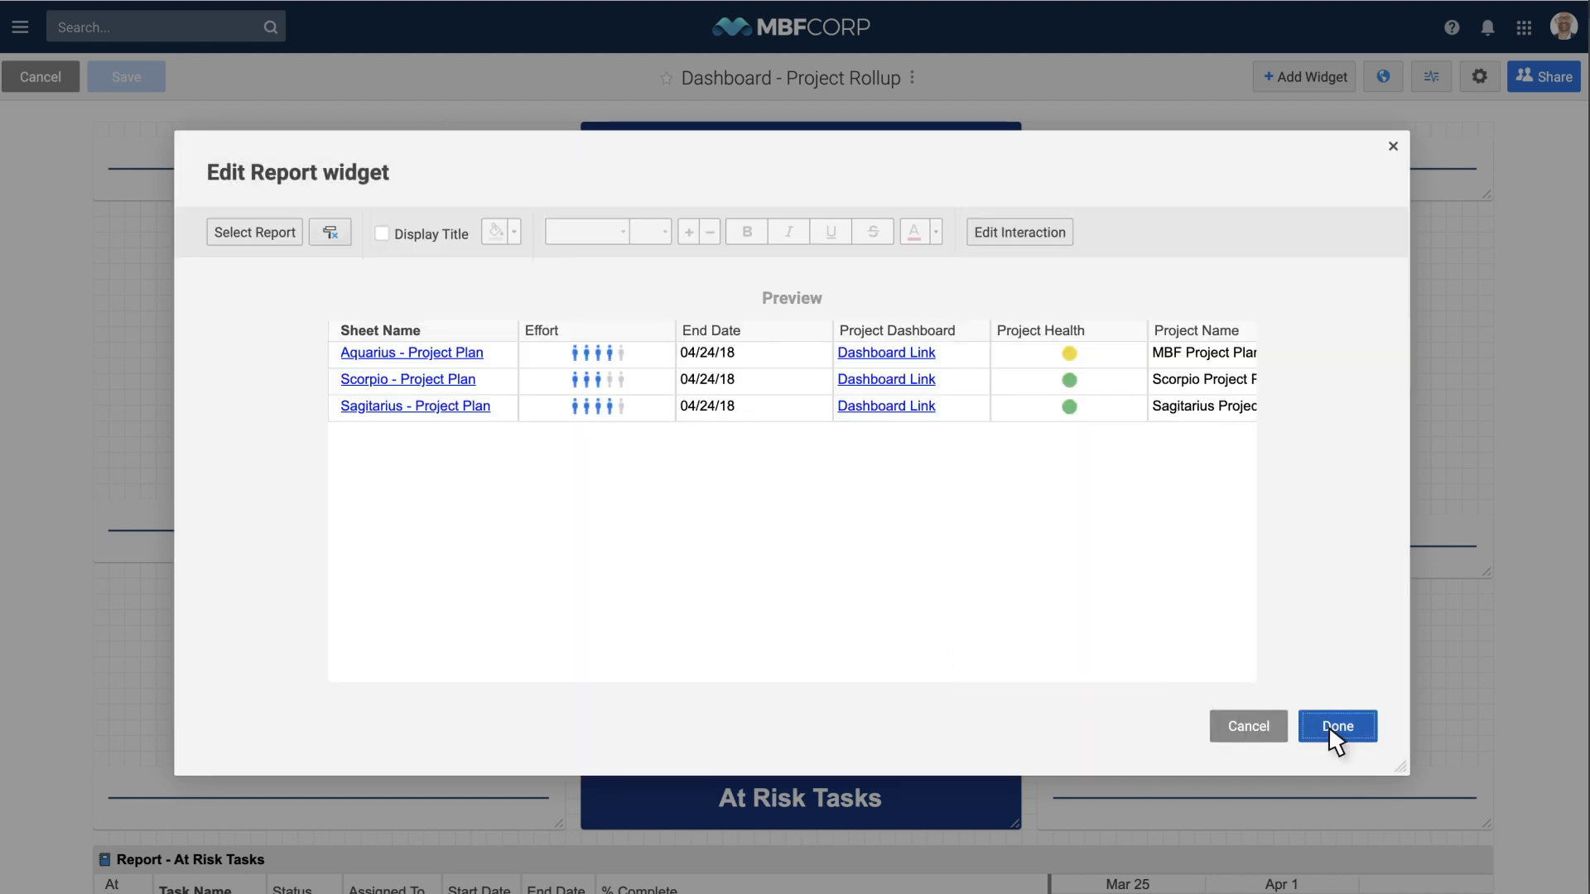
click(1337, 727)
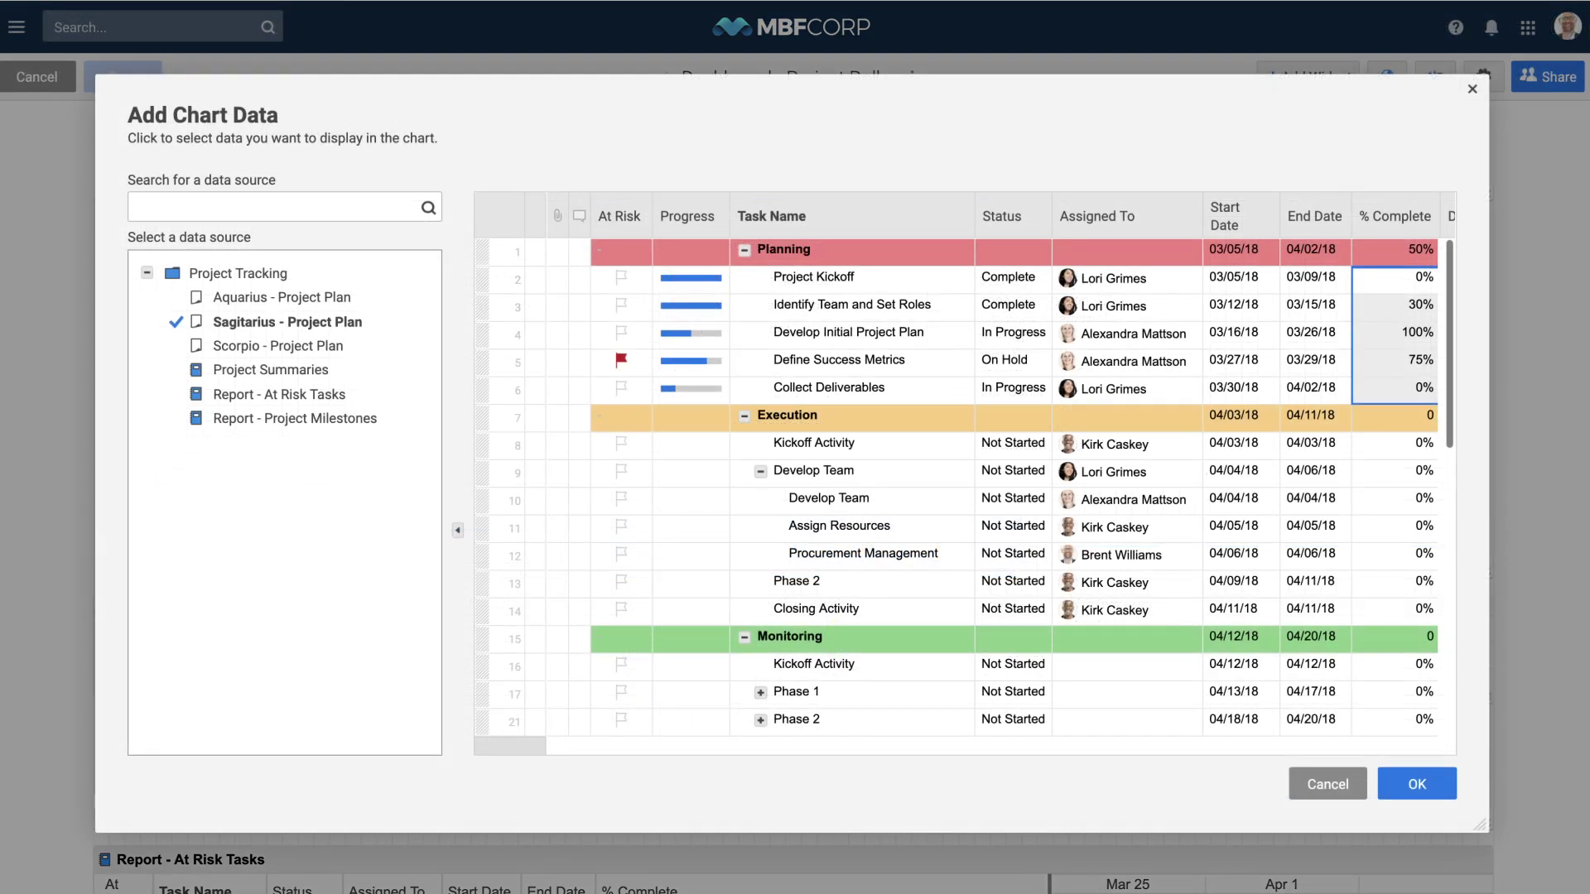
click(1418, 785)
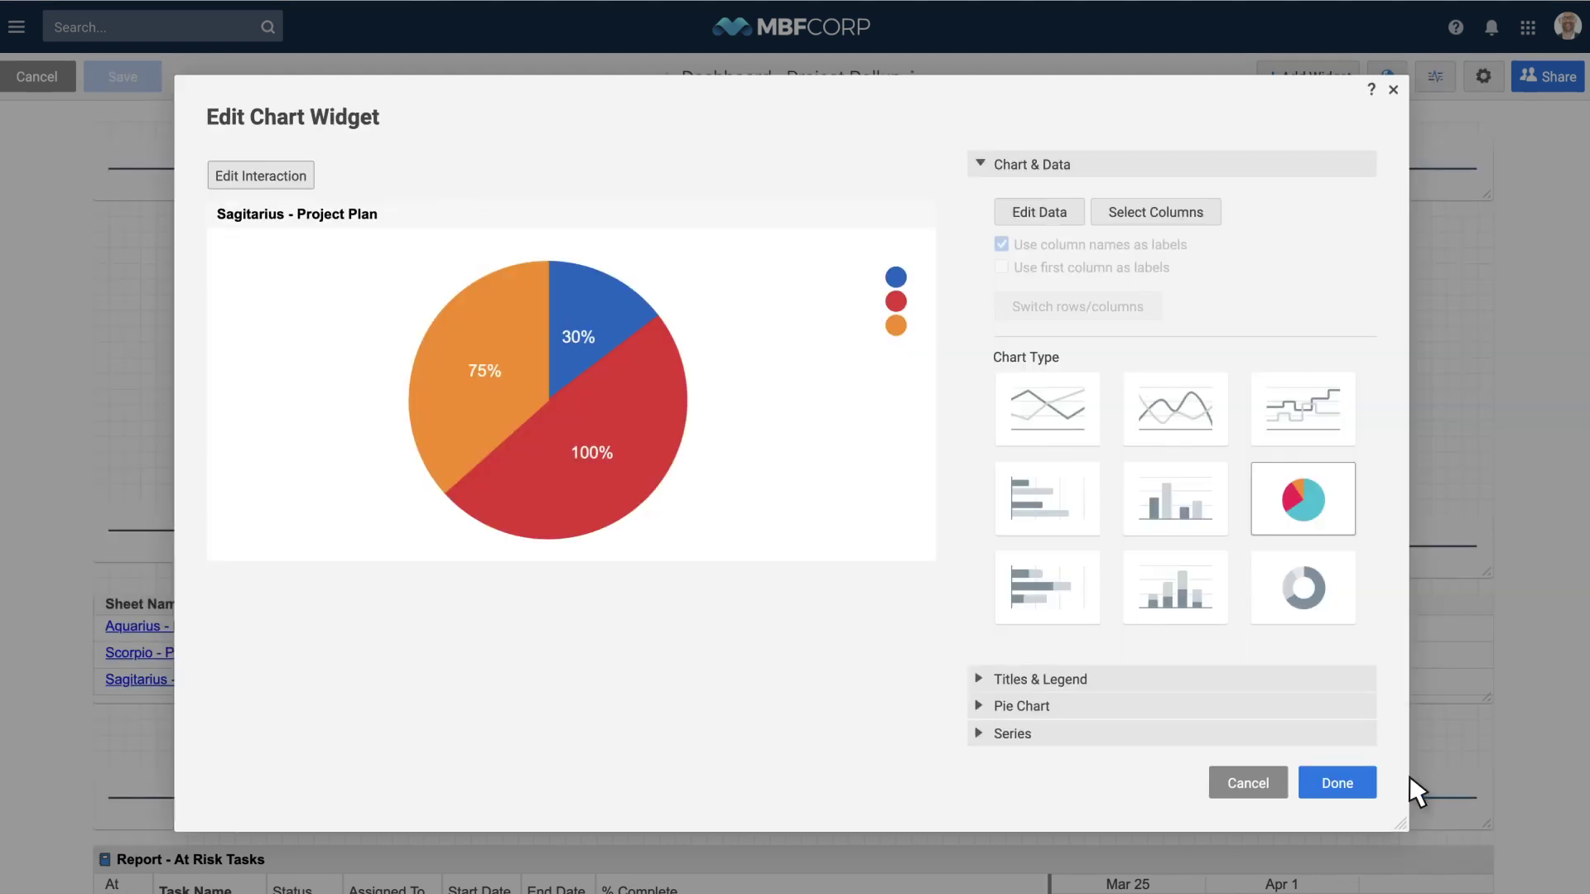
click(1342, 784)
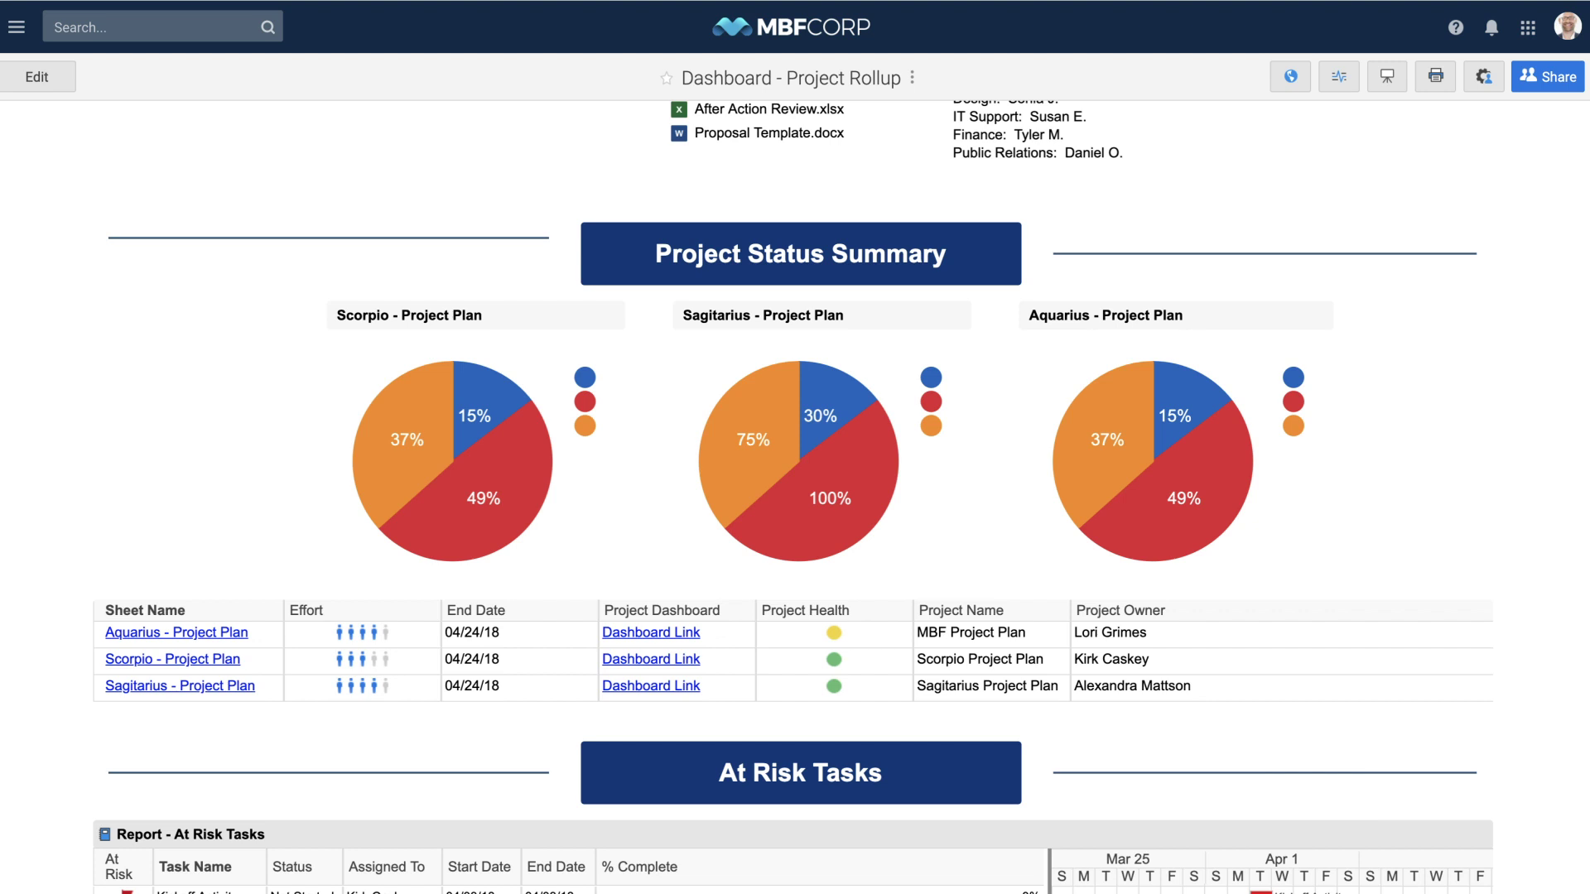